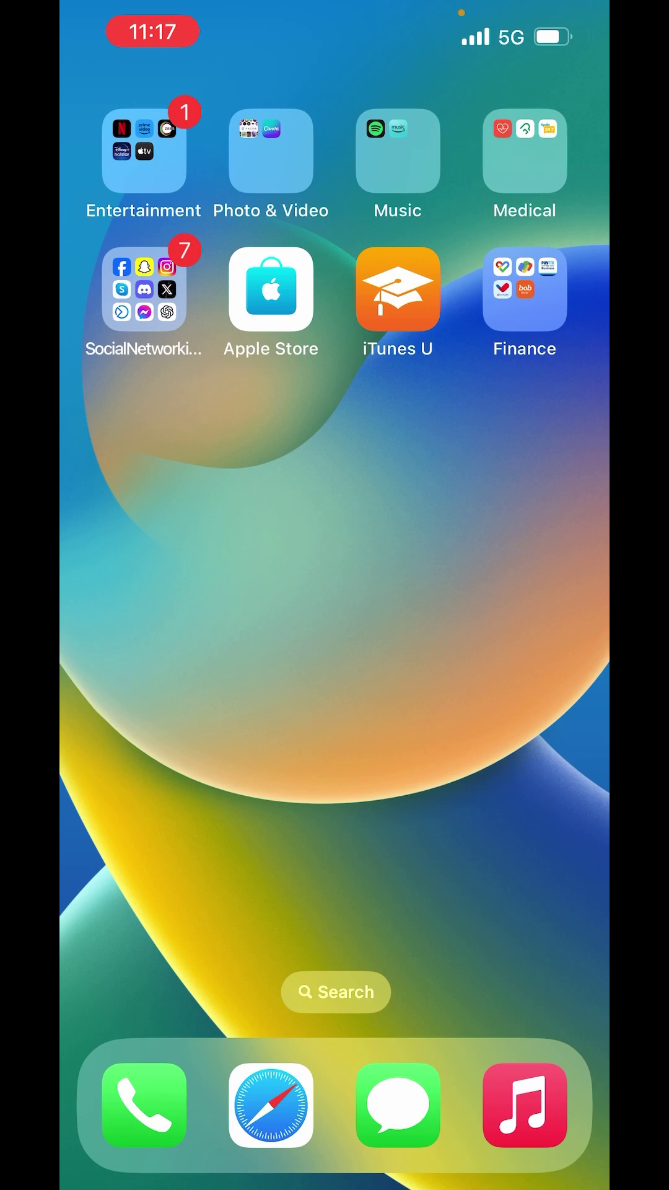
- Launch Discord from the SocialNetworking folder and expand the turtle-avatar member's profile to show their roles
{"action": "left_click", "coordinate": [144, 288]}
{"action": "left_click", "coordinate": [334, 579]}
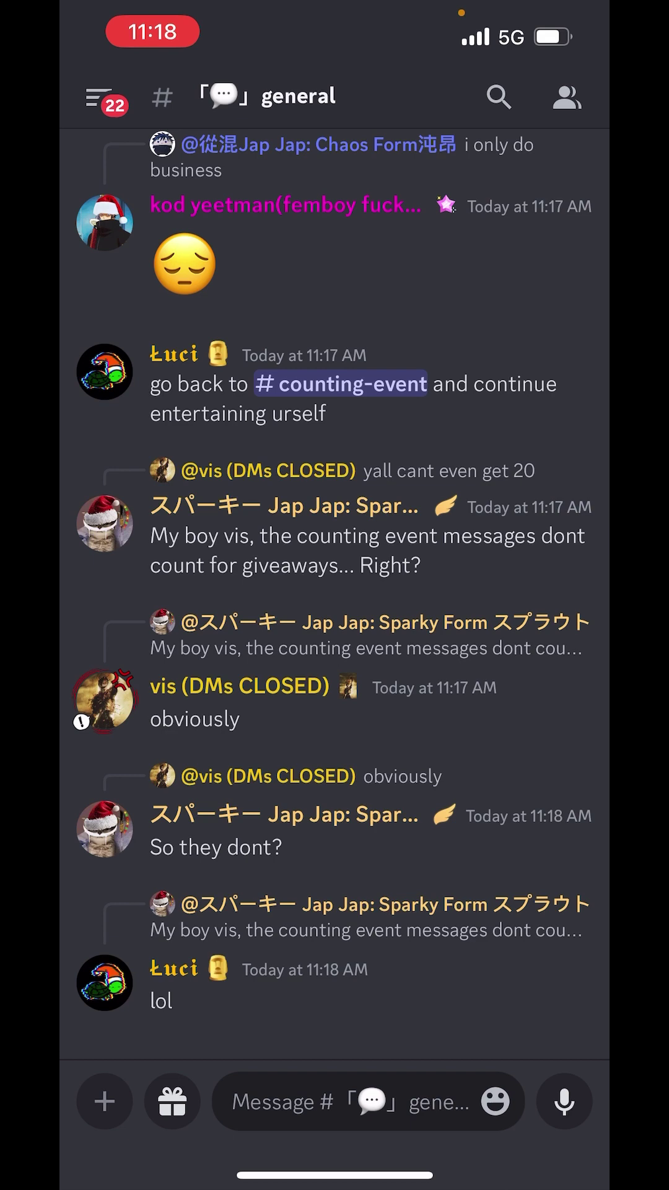
{"action": "left_click", "coordinate": [105, 982]}
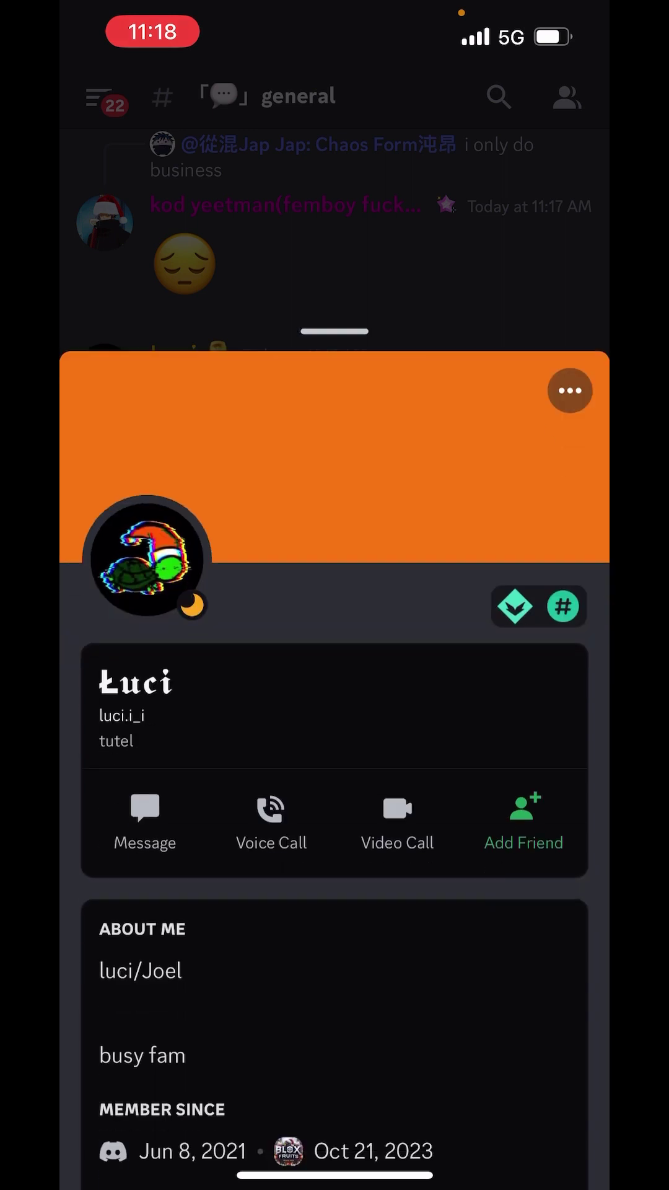
{"action": "left_click_drag", "start_coordinate": [334, 805], "coordinate": [334, 600]}
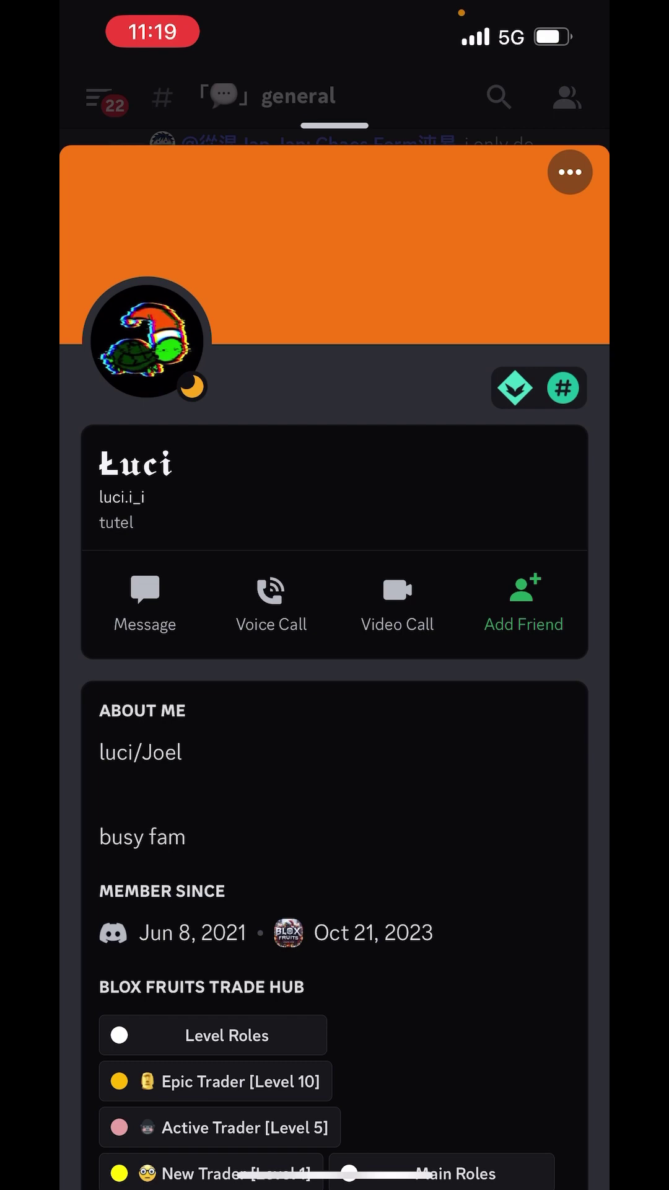
- Start a DM with the turtle-avatar member, typing test text 'Dxh' and then erasing it
{"action": "left_click", "coordinate": [145, 601]}
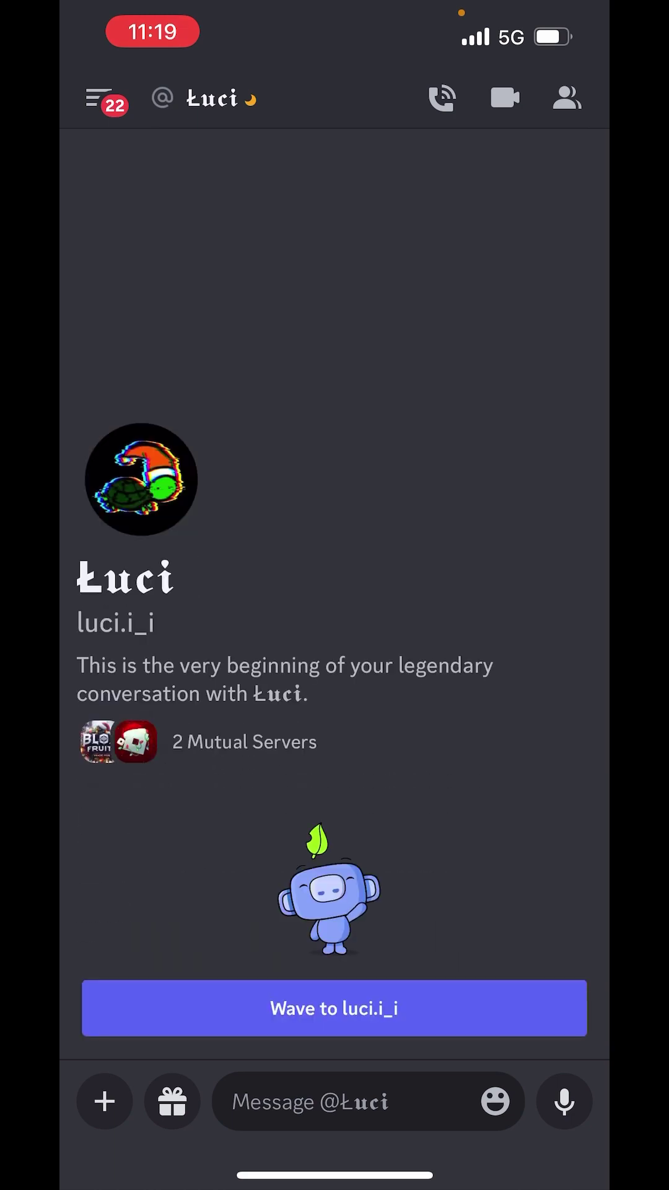
{"action": "left_click", "coordinate": [310, 1101]}
{"action": "type", "text": "Dxh"}
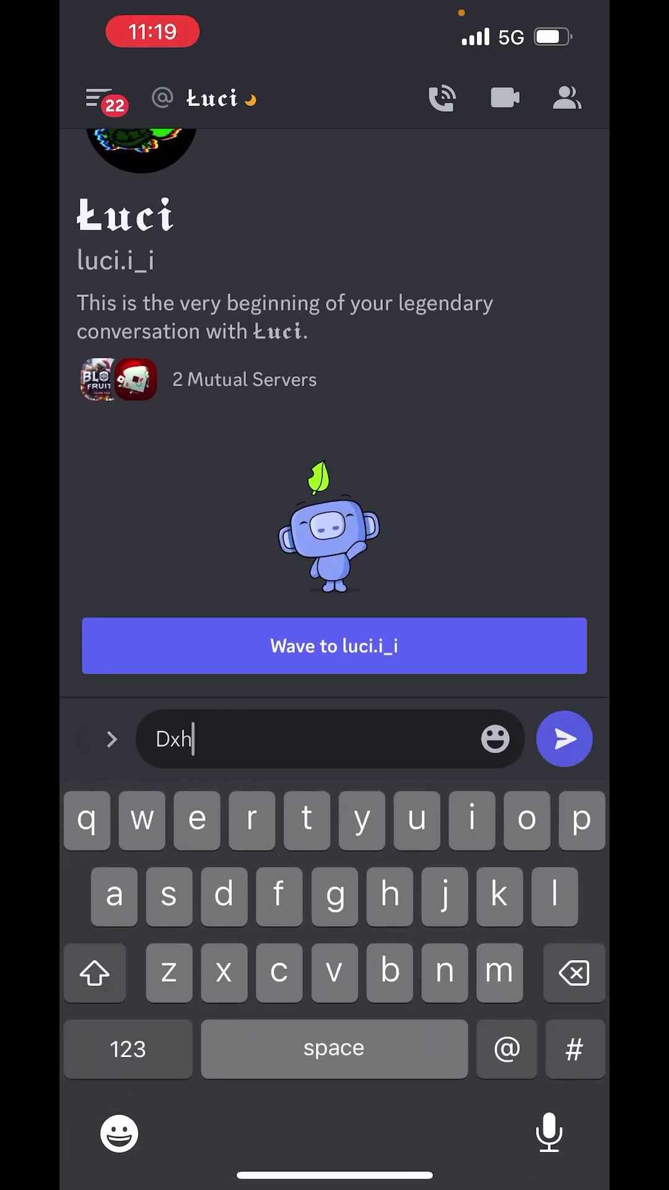
{"action": "key", "text": "BackSpace"}
{"action": "key", "text": "BackSpace"}
{"action": "key", "text": "BackSpace"}
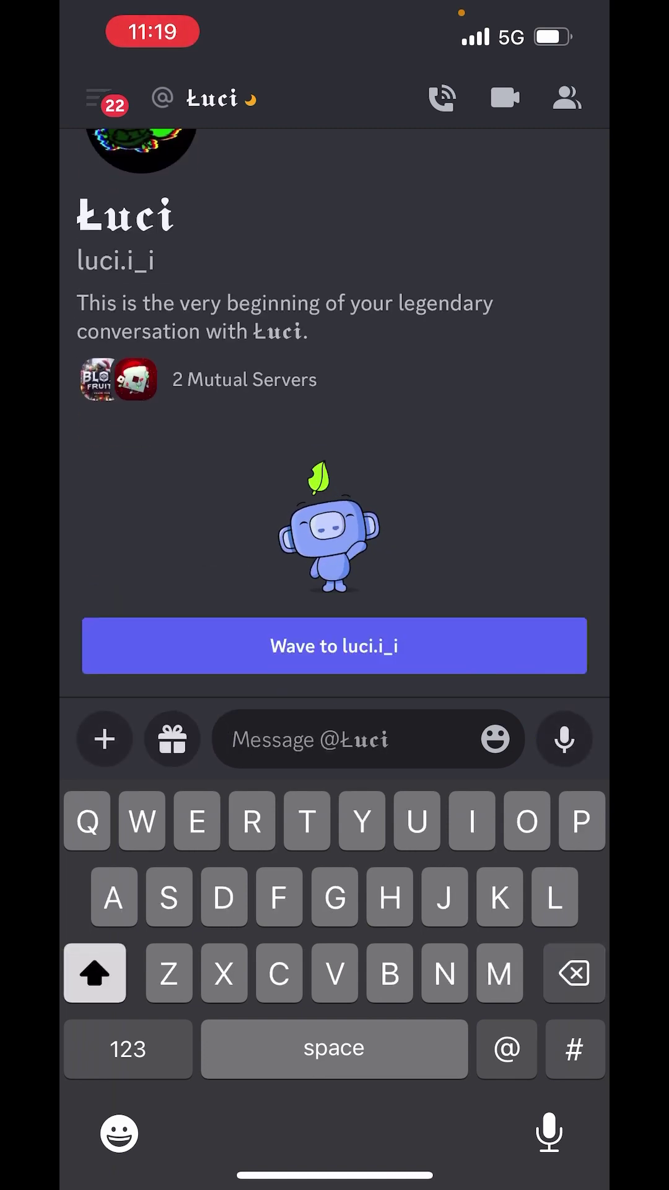
- Go back to the Blox Fruits Trade Hub server and open its #general channel
{"action": "left_click", "coordinate": [99, 99]}
{"action": "left_click", "coordinate": [110, 211]}
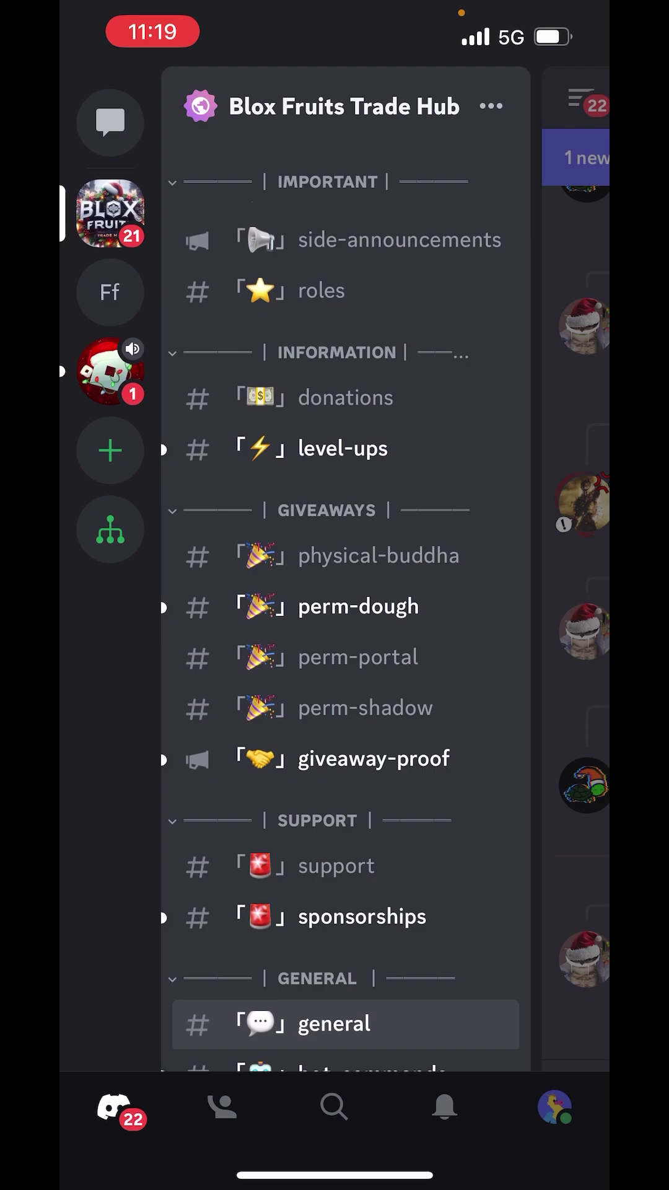
{"action": "left_click", "coordinate": [335, 1023]}
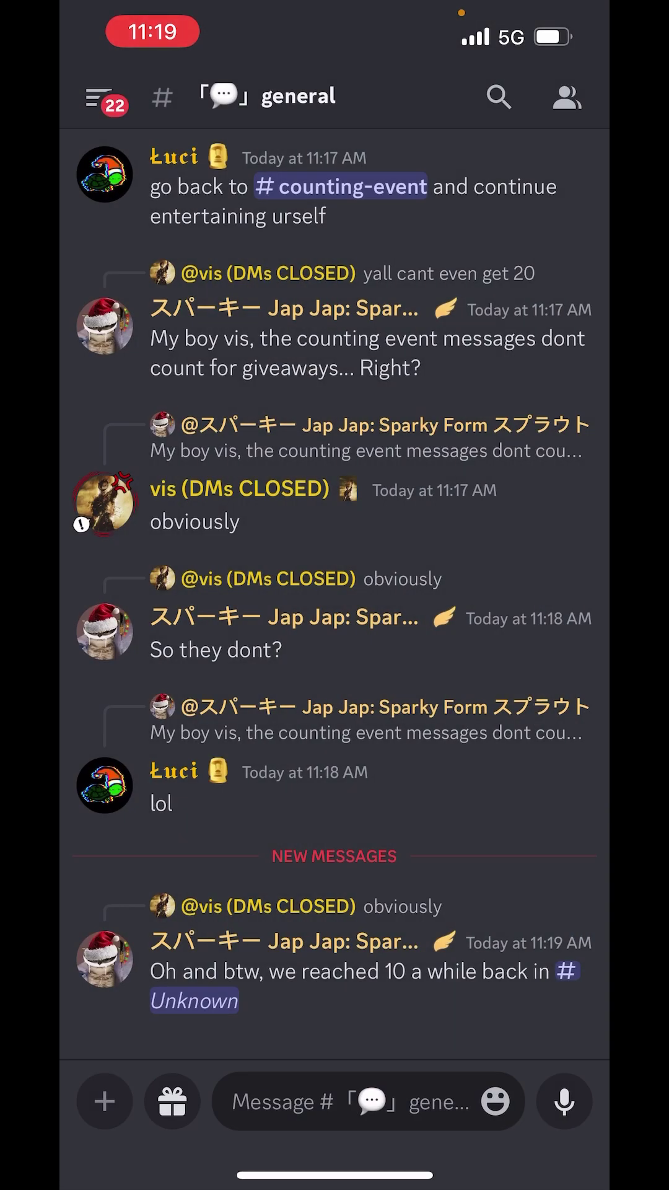
- Open another member's profile, view the failed DM with them, then return to the Direct Messages list
{"action": "left_click", "coordinate": [104, 503]}
{"action": "left_click_drag", "start_coordinate": [335, 868], "coordinate": [335, 796]}
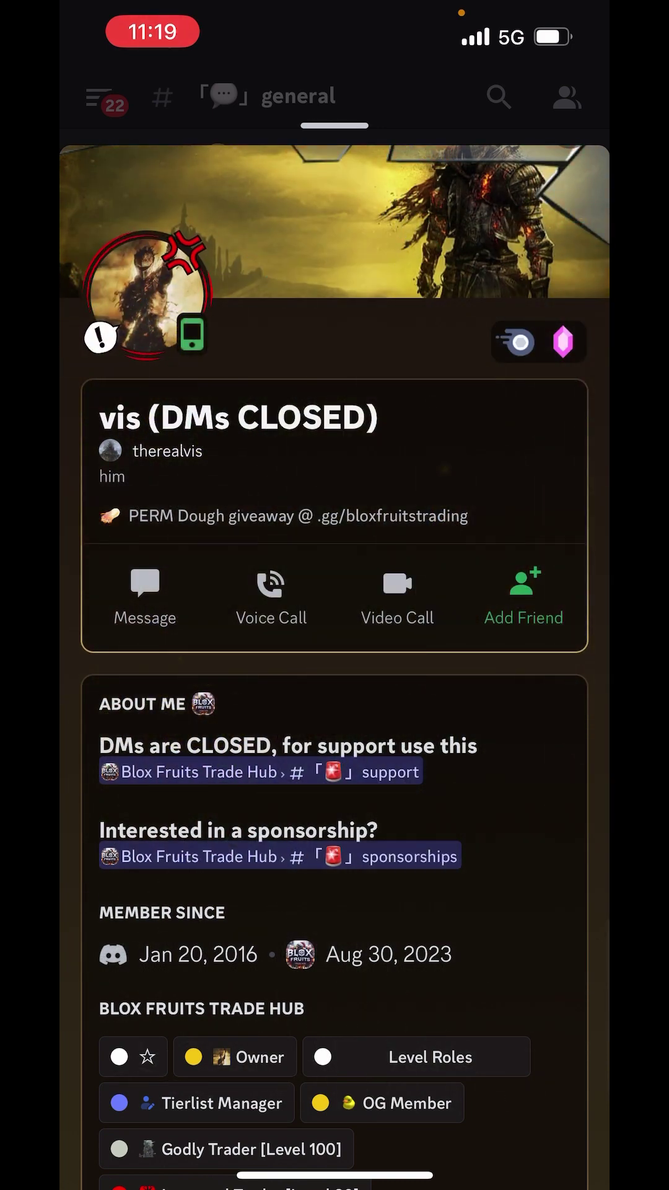
{"action": "left_click", "coordinate": [145, 595]}
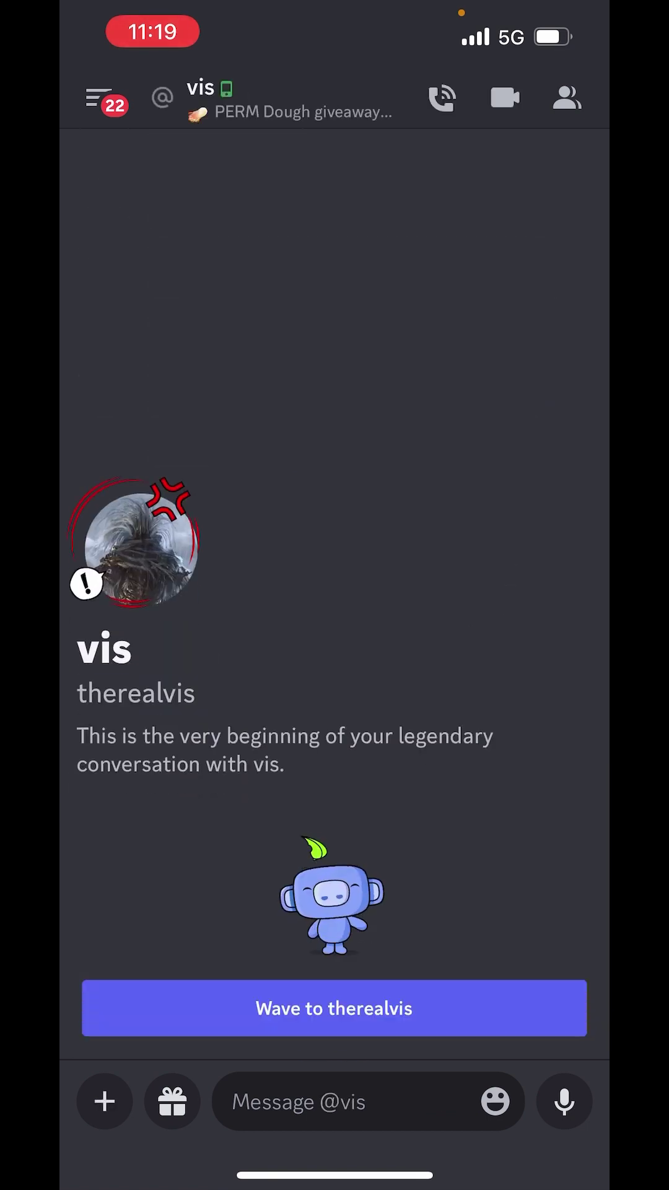
{"action": "left_click", "coordinate": [298, 1101]}
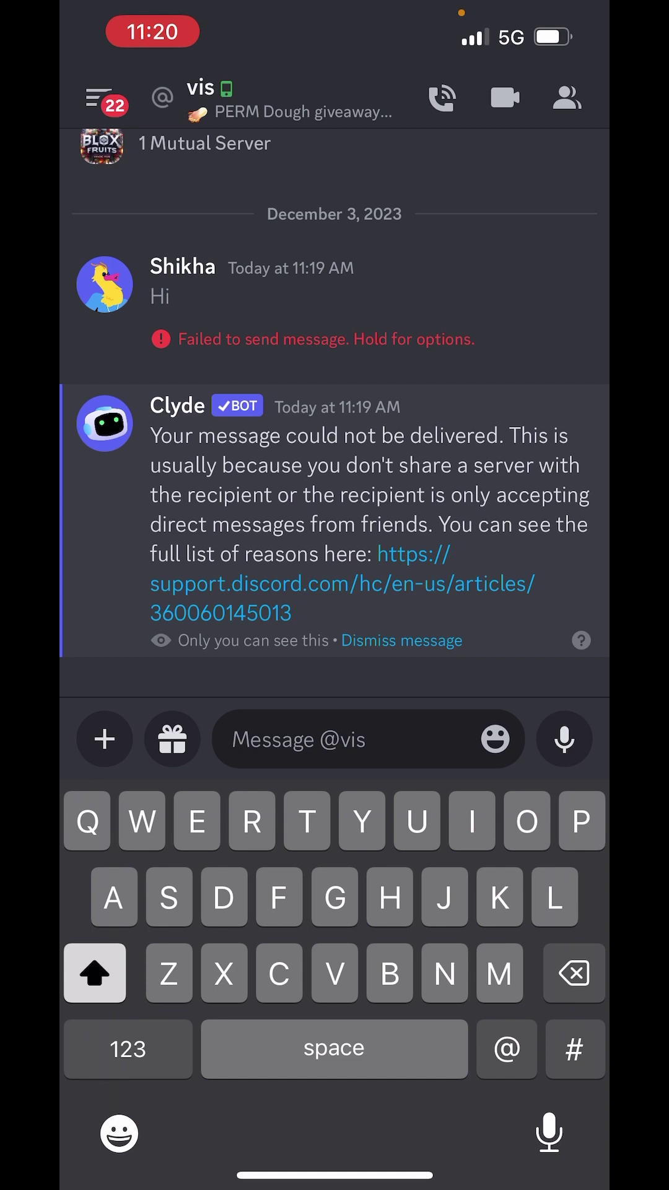
{"action": "left_click", "coordinate": [99, 98]}
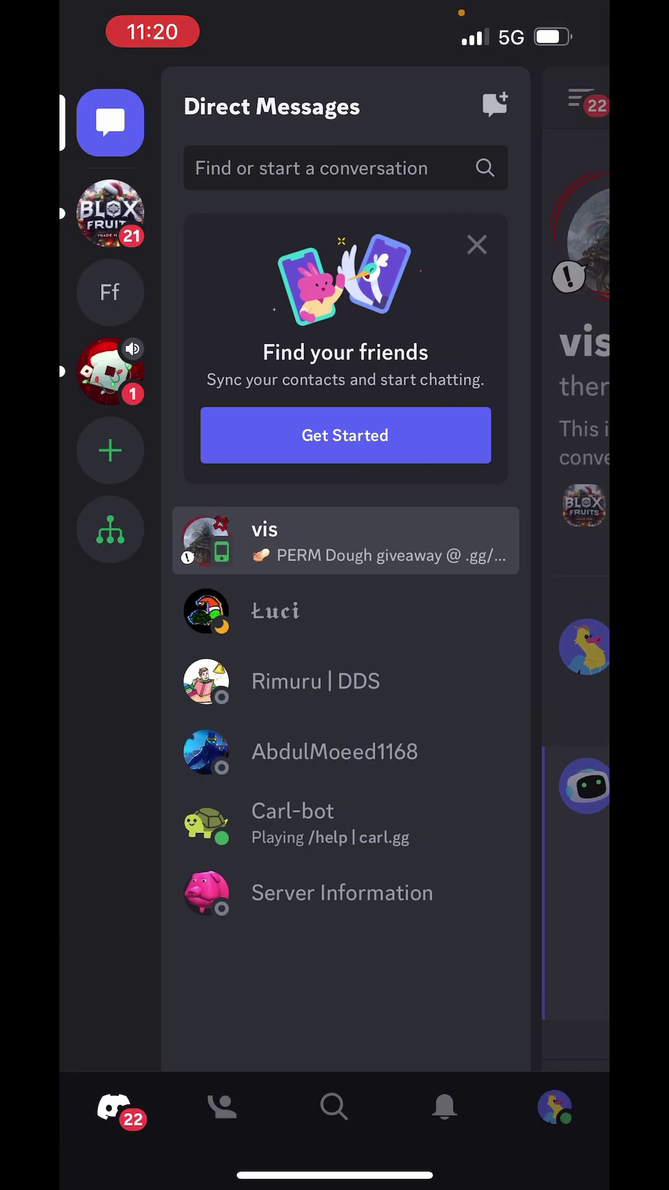
- Open your own profile settings and scroll down to the Privacy & Safety option
{"action": "left_click", "coordinate": [555, 1106]}
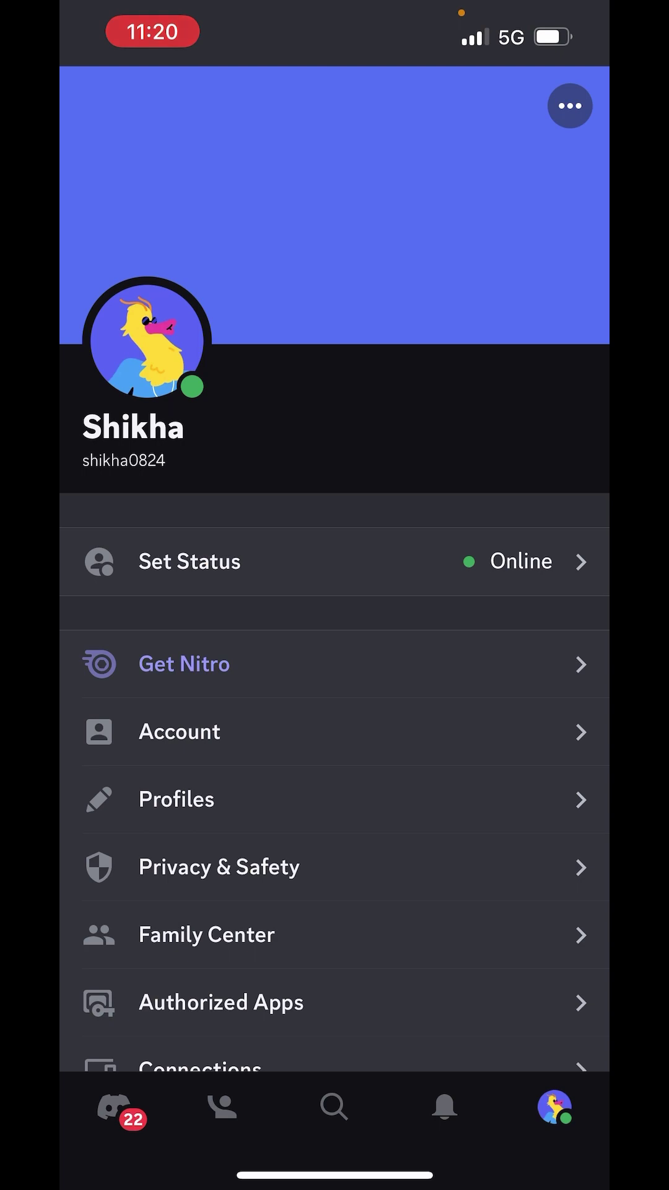
{"action": "scroll", "coordinate": [335, 619], "scroll_direction": "down", "scroll_amount": 4}
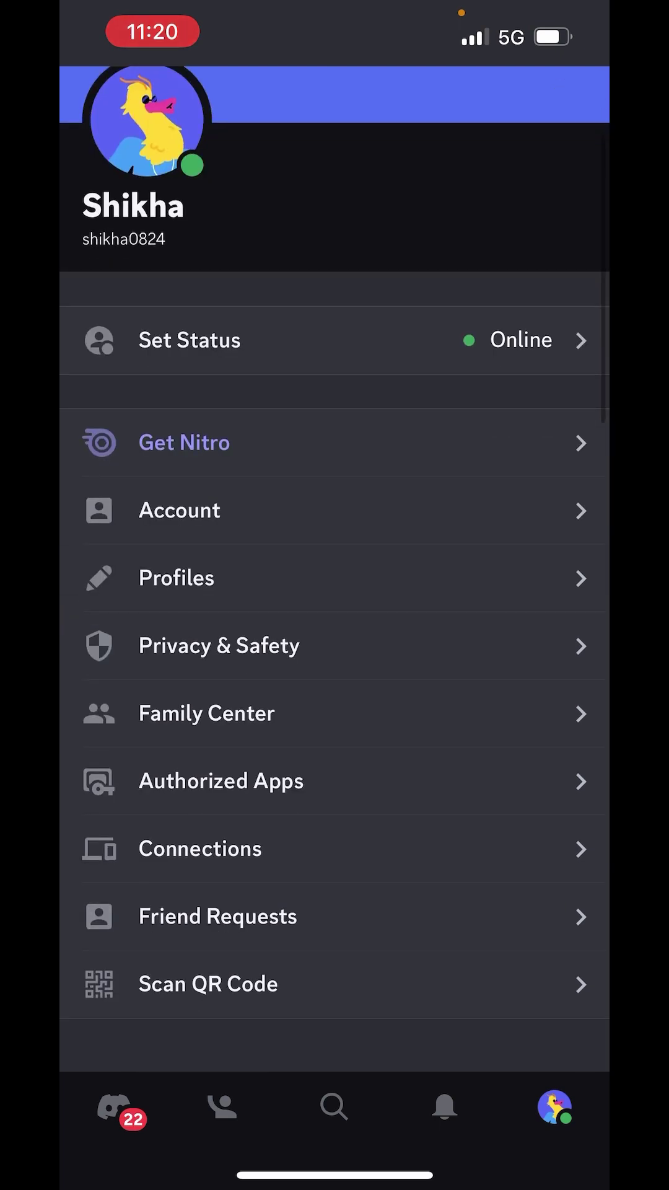
- In Privacy & Safety, switch on 'Enable message requests from server members you may not know'
{"action": "left_click", "coordinate": [219, 645]}
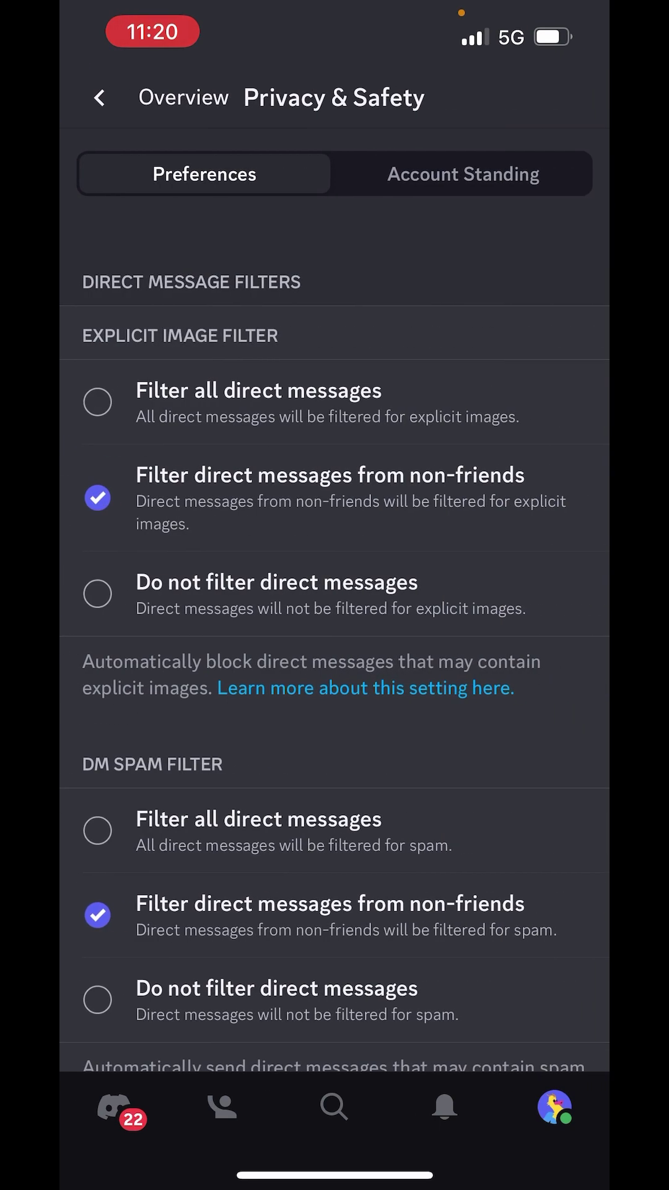
{"action": "scroll", "coordinate": [334, 620], "scroll_direction": "down", "scroll_amount": 10}
{"action": "scroll", "coordinate": [335, 645], "scroll_direction": "down", "scroll_amount": 7}
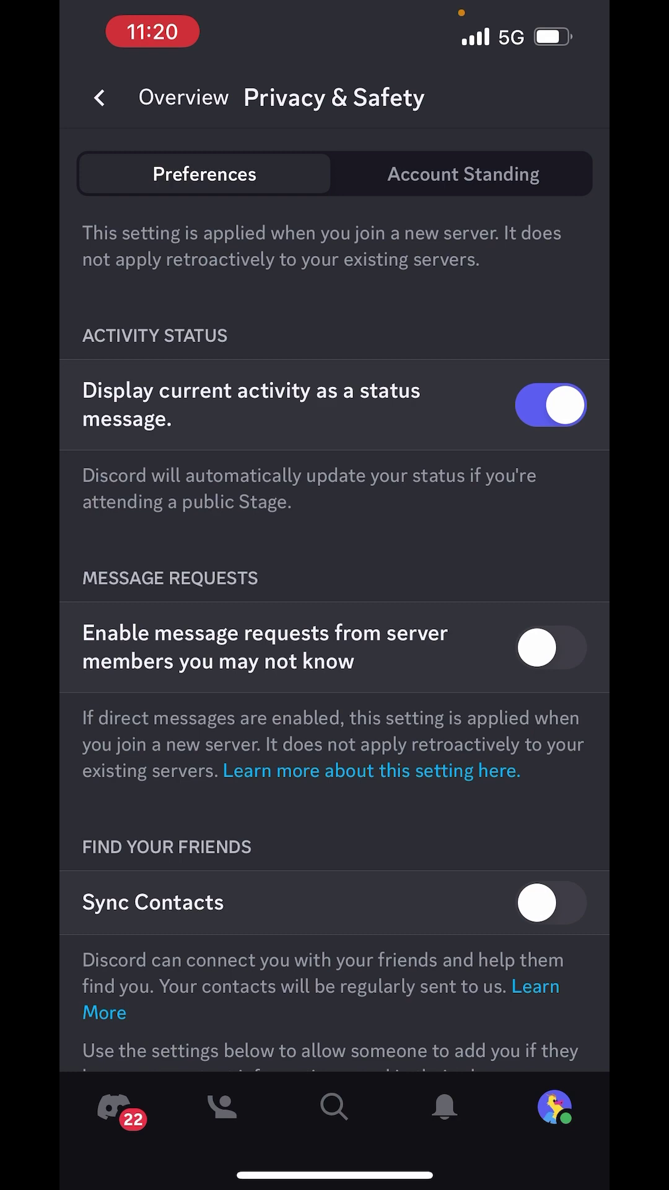
{"action": "left_click", "coordinate": [551, 647]}
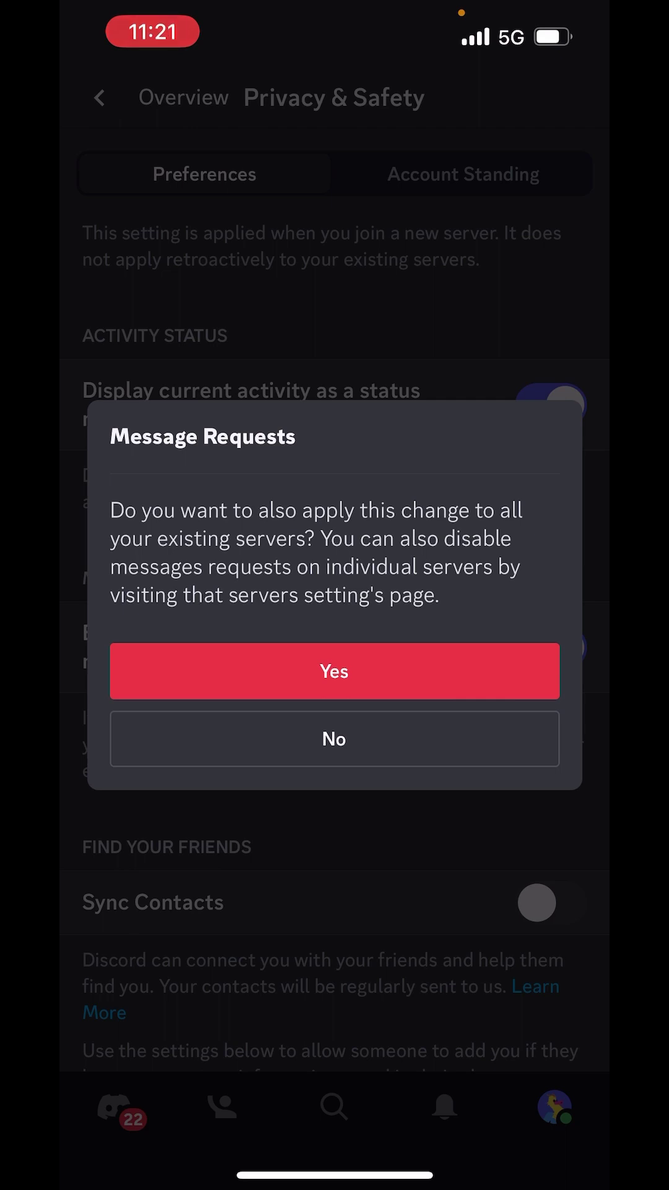
- Answer Yes to apply message requests to existing servers, confirm the toggle, and exit to the Home Screen
{"action": "left_click", "coordinate": [334, 671]}
{"action": "scroll", "coordinate": [334, 620], "scroll_direction": "up", "scroll_amount": 5}
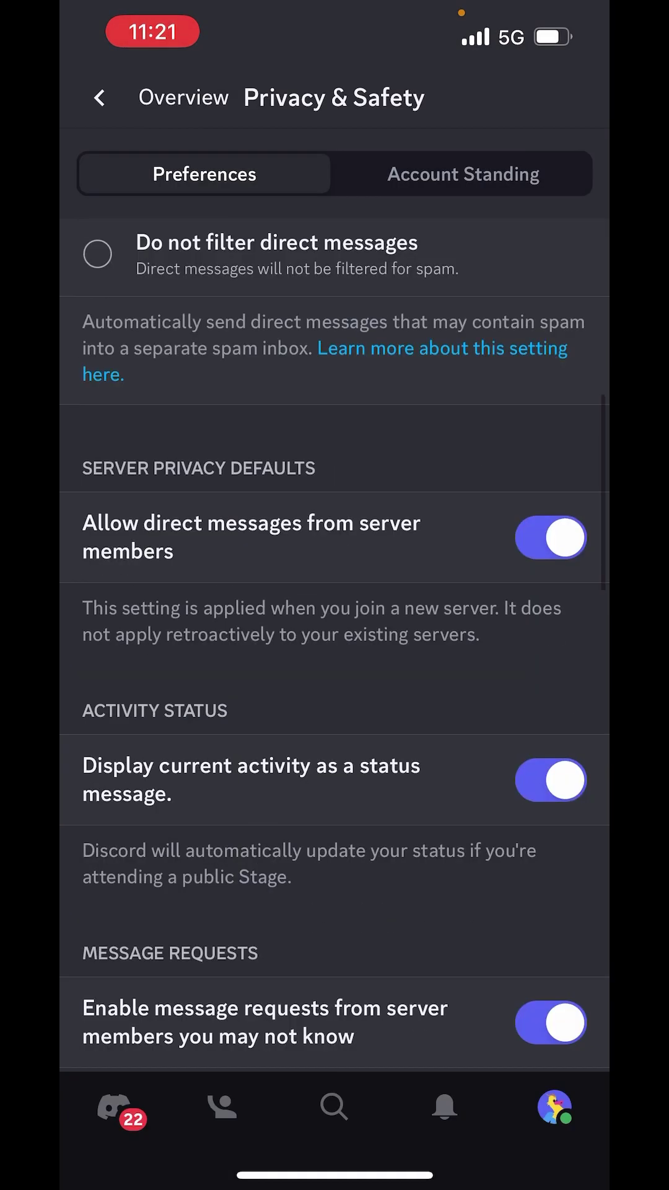
{"action": "scroll", "coordinate": [335, 645], "scroll_direction": "down", "scroll_amount": 5}
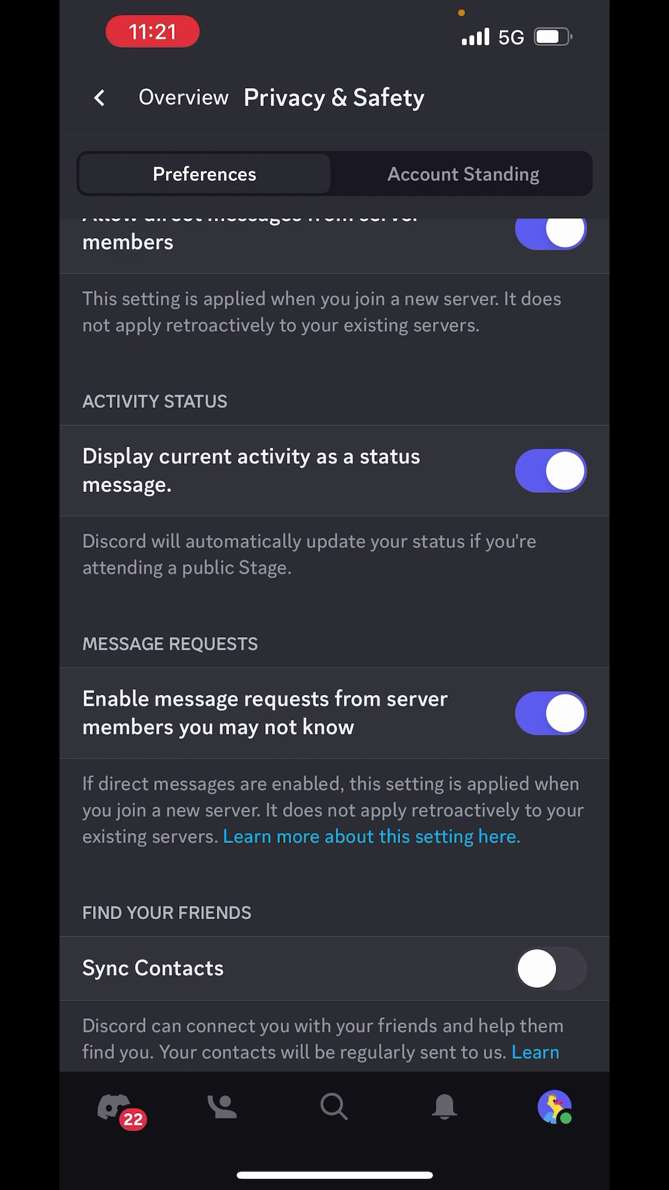
{"action": "left_click_drag", "start_coordinate": [335, 1174], "coordinate": [335, 805]}
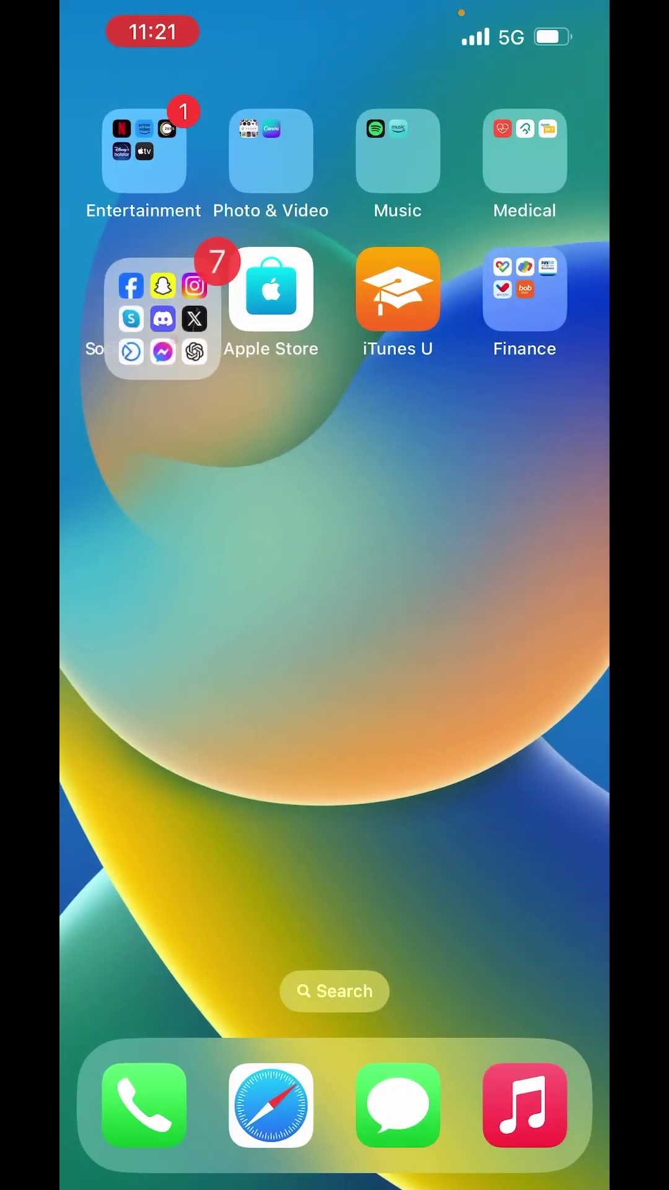